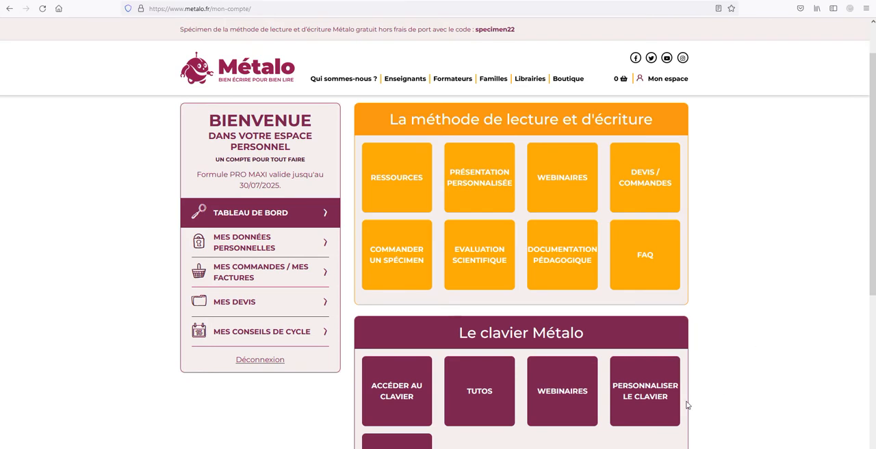
# - Open the interface customisation for Clavier Métalo 1 and save its theme
pyautogui.click(665, 400)
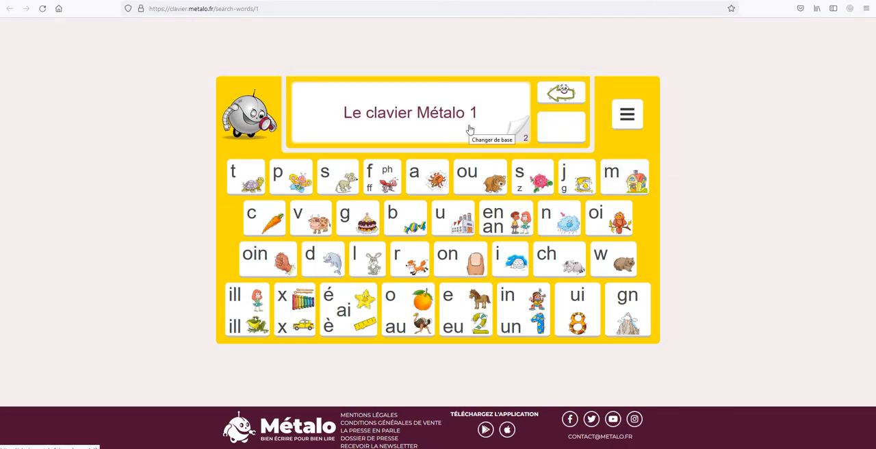
pyautogui.click(626, 115)
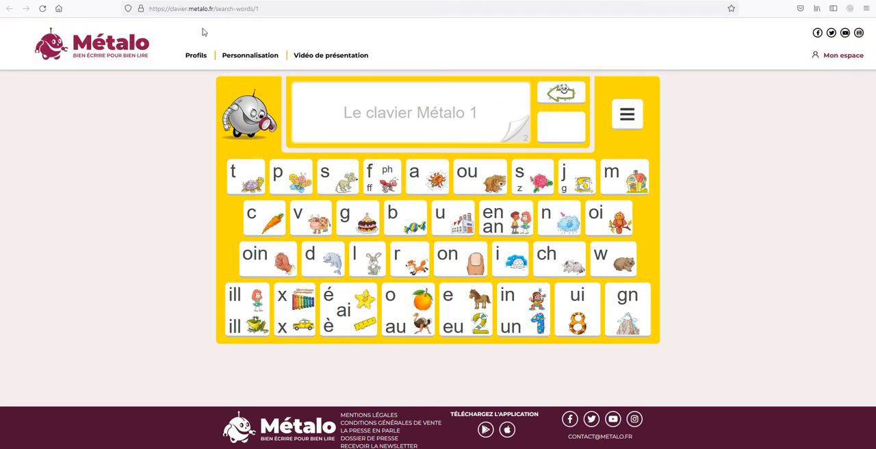
pyautogui.click(236, 55)
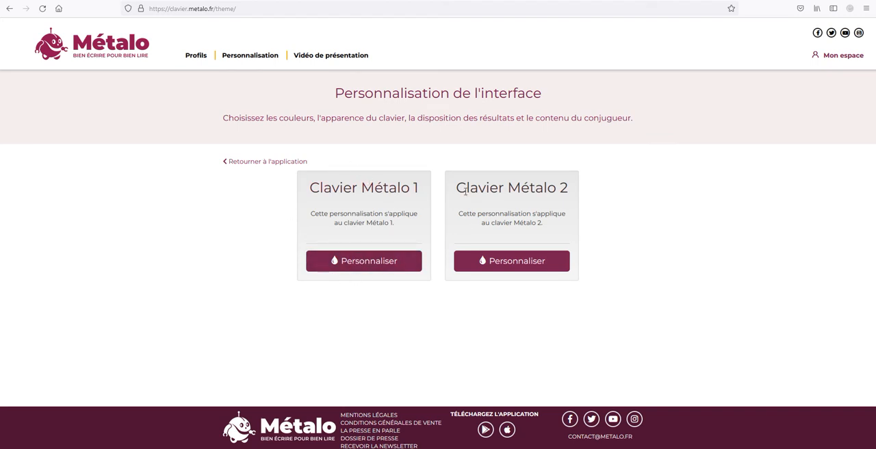
pyautogui.click(388, 267)
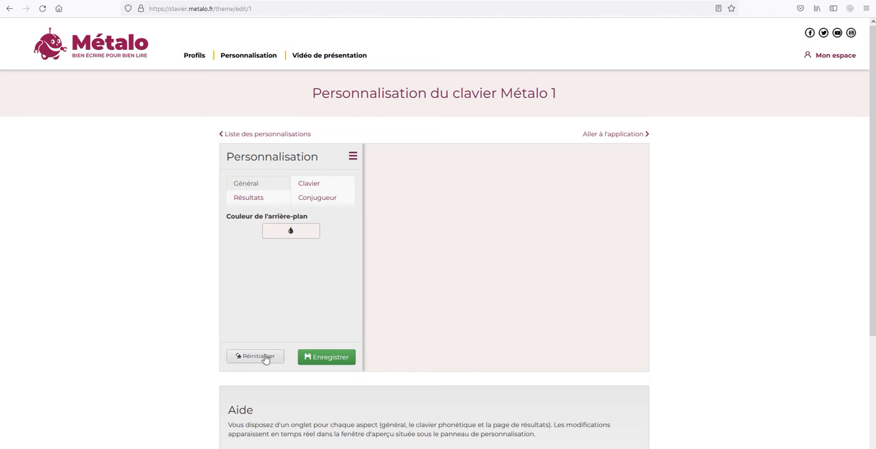
pyautogui.click(316, 358)
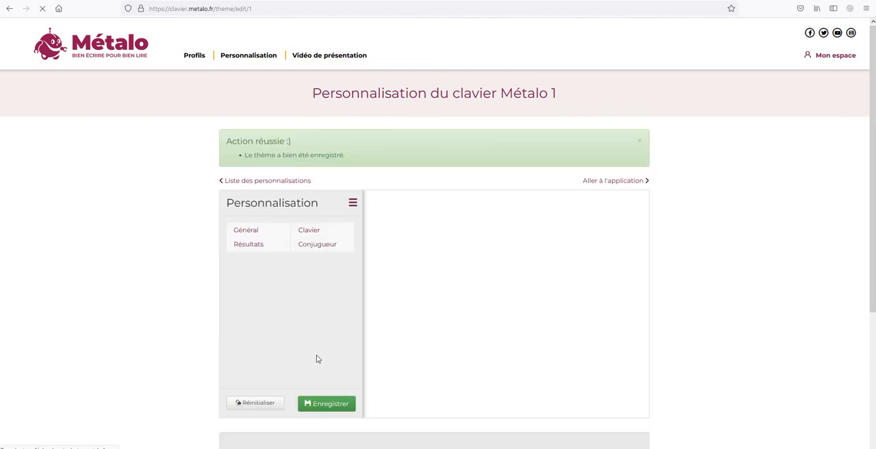
# - Try the "Multi-graphies avec illustration" style on all keyboard keys and preview the full keyboard
pyautogui.click(309, 231)
pyautogui.click(353, 203)
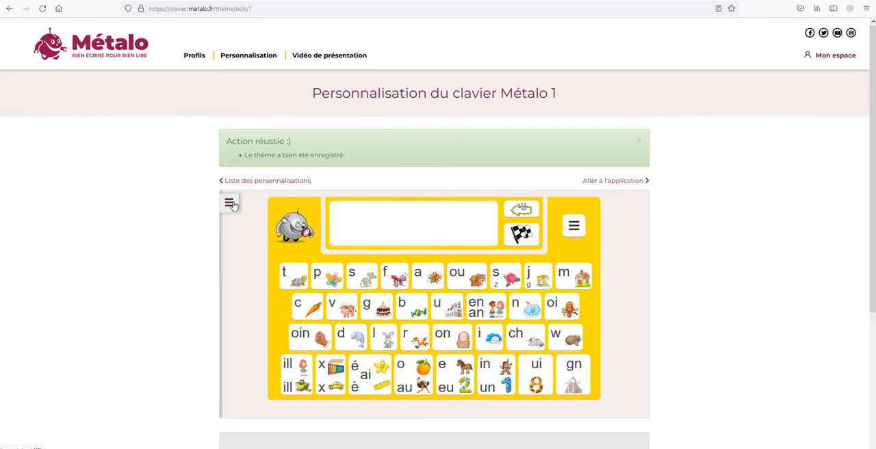
pyautogui.click(229, 203)
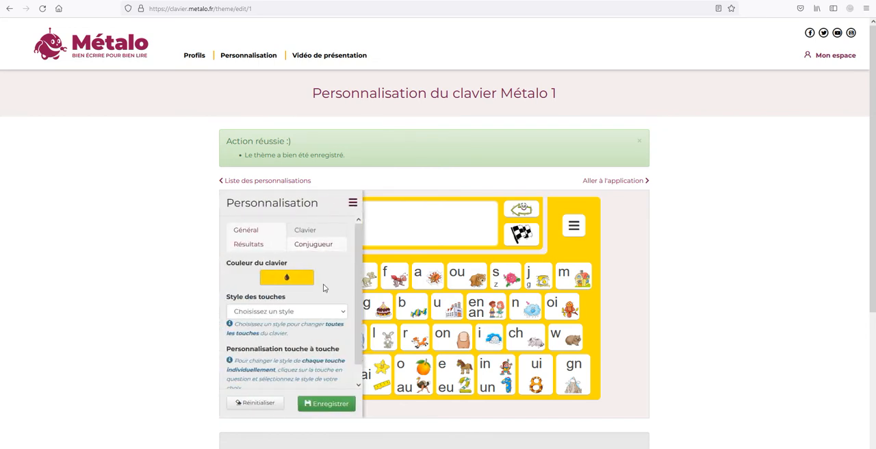
pyautogui.scroll(-1, 325, 289)
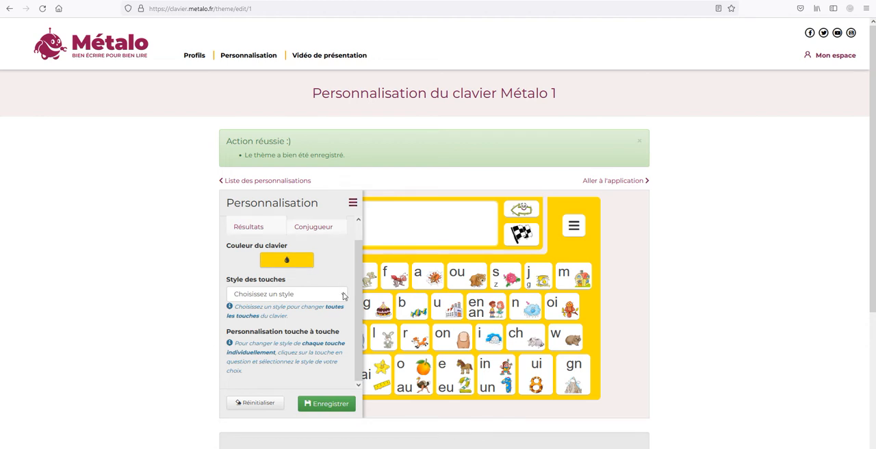
pyautogui.click(343, 295)
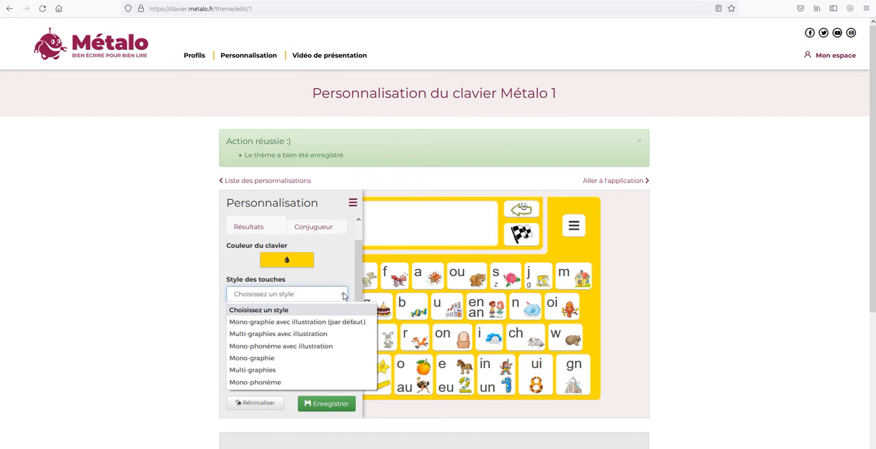
pyautogui.click(324, 334)
pyautogui.click(352, 203)
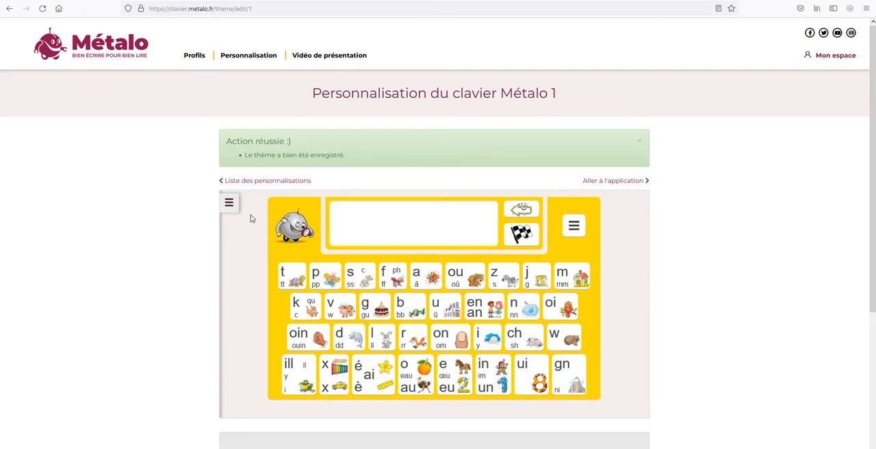
pyautogui.click(229, 202)
pyautogui.click(341, 294)
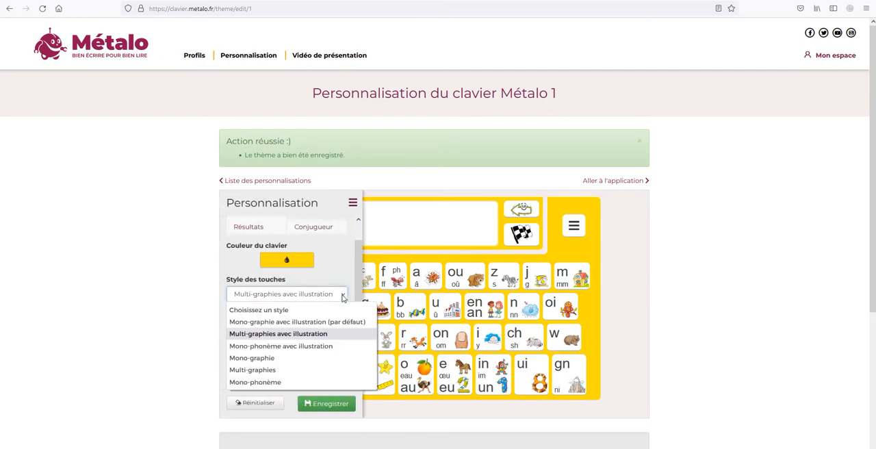
pyautogui.click(312, 335)
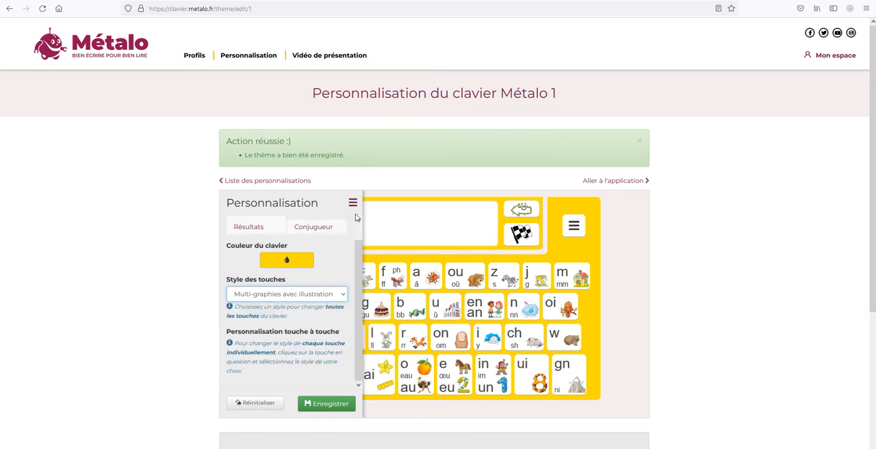
# - Try the "Mono-phonème avec illustration" style on all keyboard keys and preview the full keyboard
pyautogui.click(346, 294)
pyautogui.click(288, 346)
pyautogui.click(352, 203)
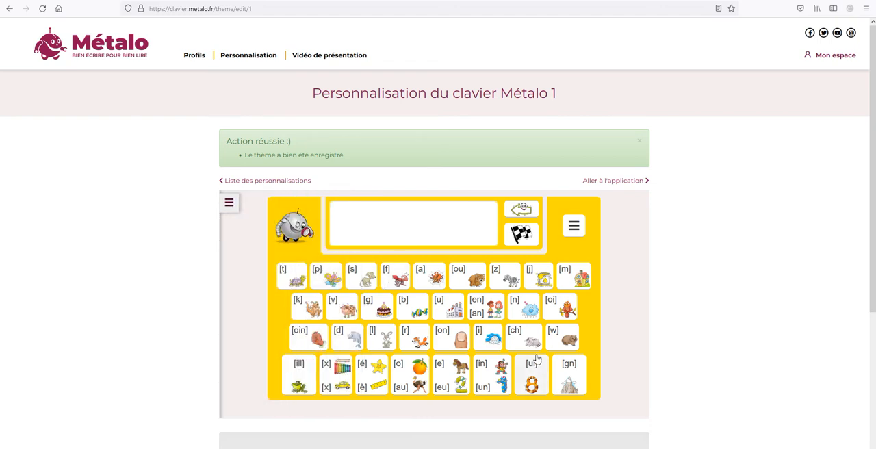
# - Reset the keyboard customisation to its defaults and save the theme
pyautogui.click(229, 204)
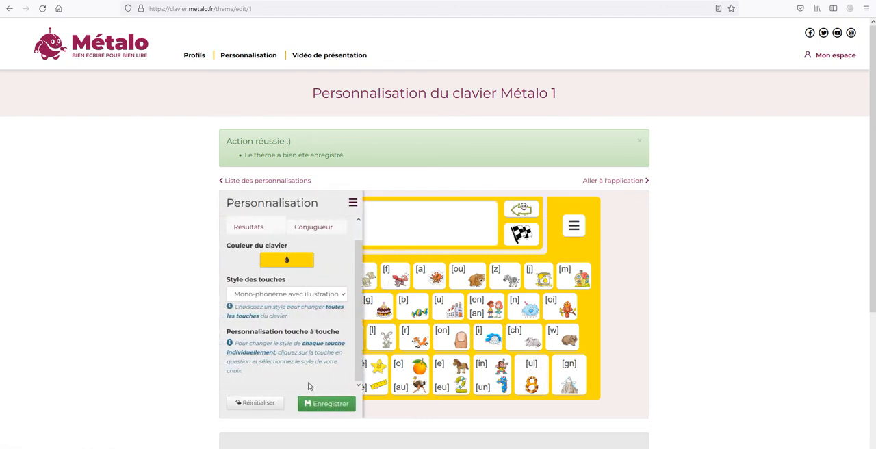
pyautogui.click(273, 404)
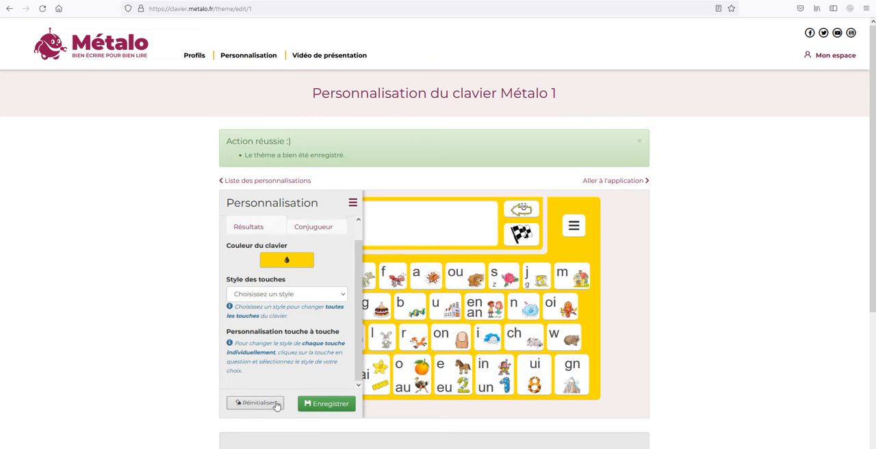
pyautogui.click(320, 405)
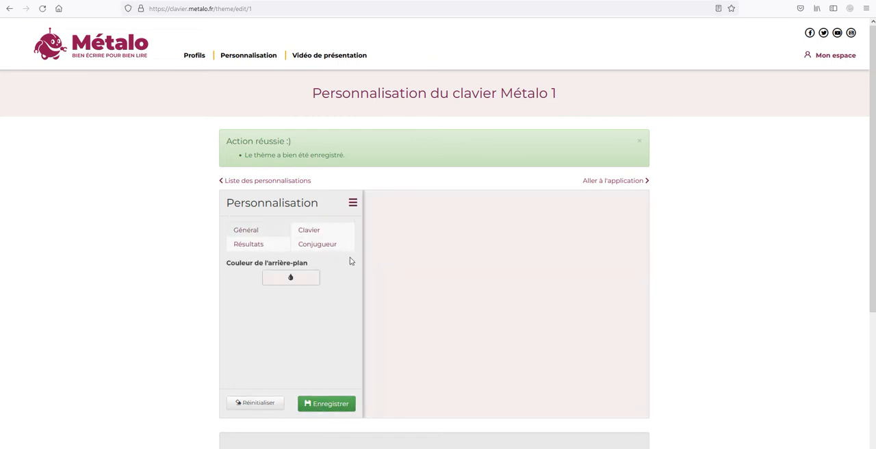
# - Change only the f key to the illustrated variant showing f, ph and ff, and save the theme
pyautogui.click(310, 231)
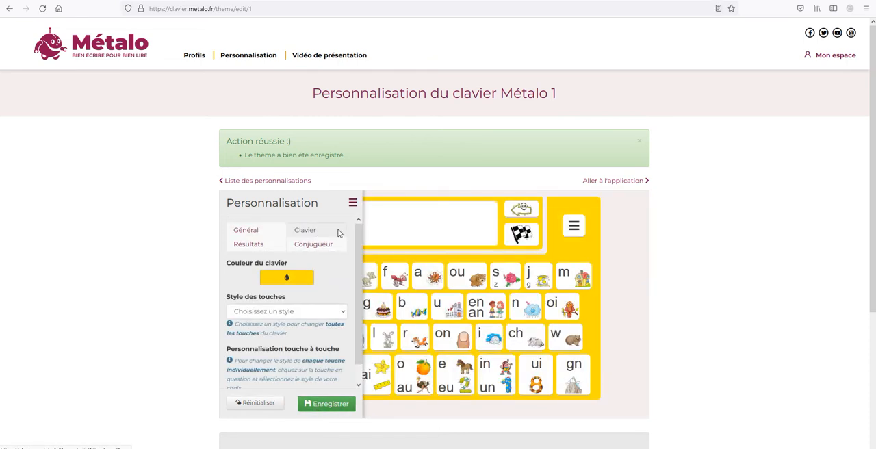
pyautogui.click(352, 204)
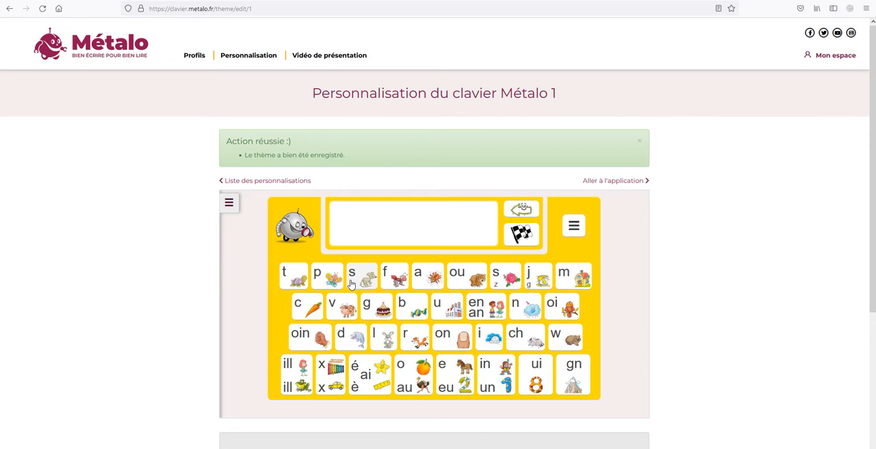
pyautogui.click(395, 281)
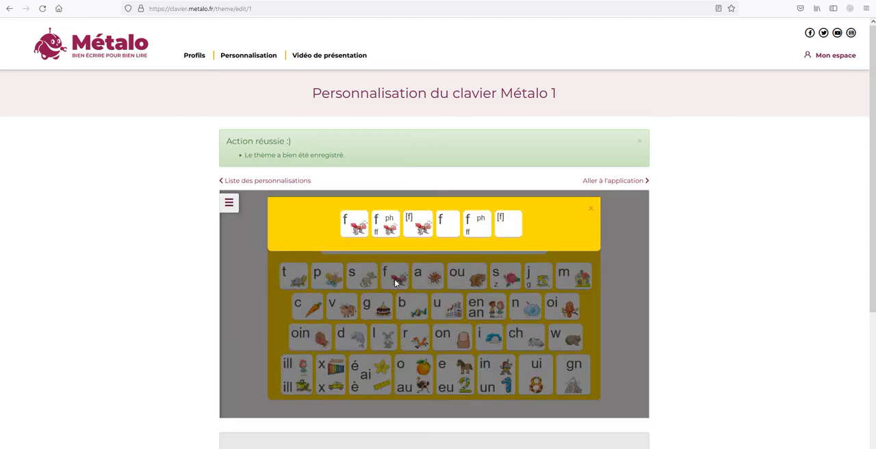
pyautogui.click(389, 232)
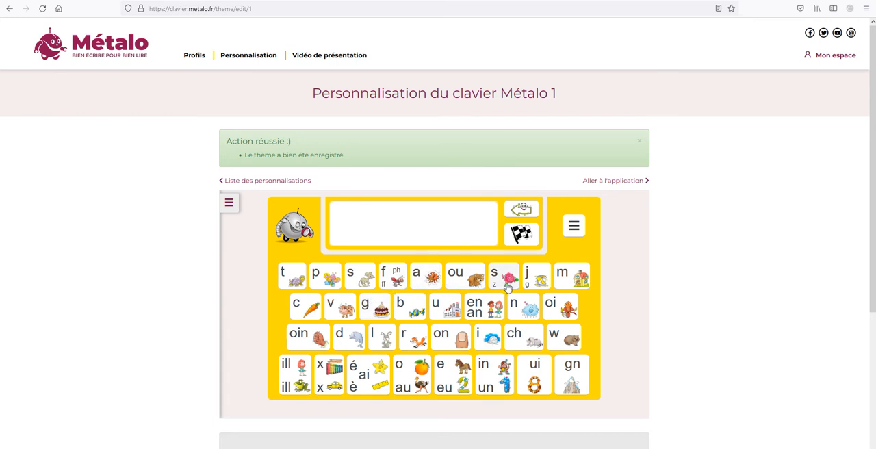
pyautogui.click(230, 203)
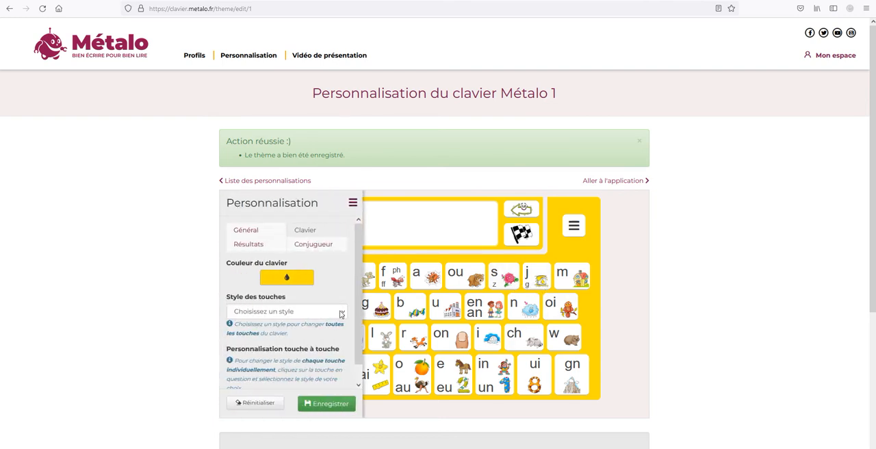
pyautogui.click(325, 405)
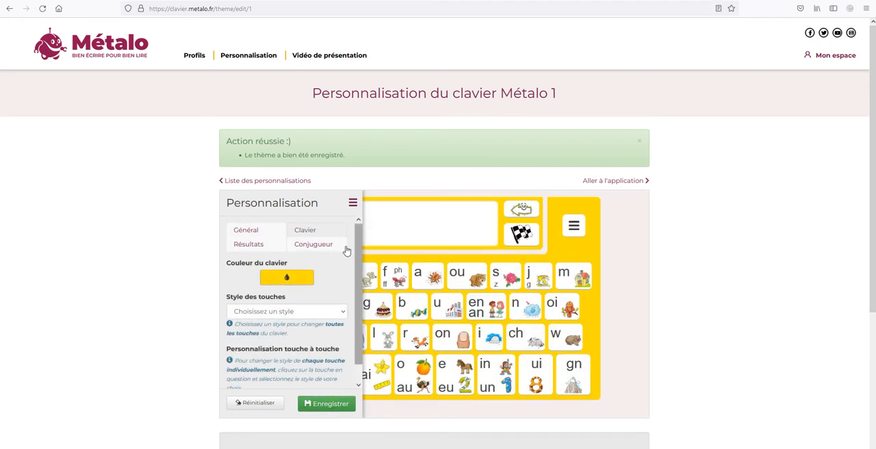
# - Try the Cursive font for the results page and preview the word cards
pyautogui.click(260, 246)
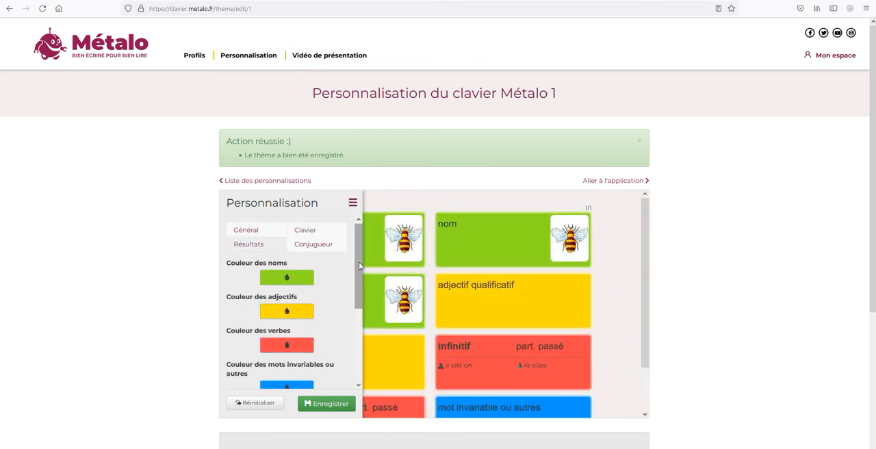
pyautogui.scroll(-1, 359, 262)
pyautogui.click(353, 204)
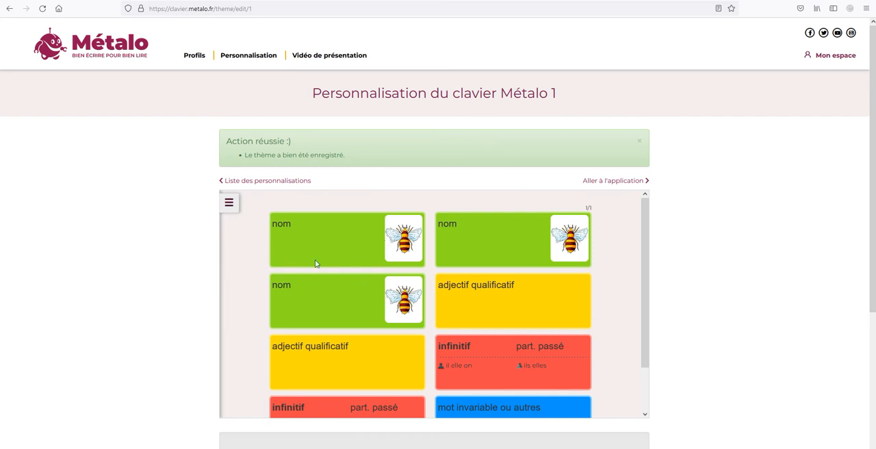
pyautogui.click(230, 204)
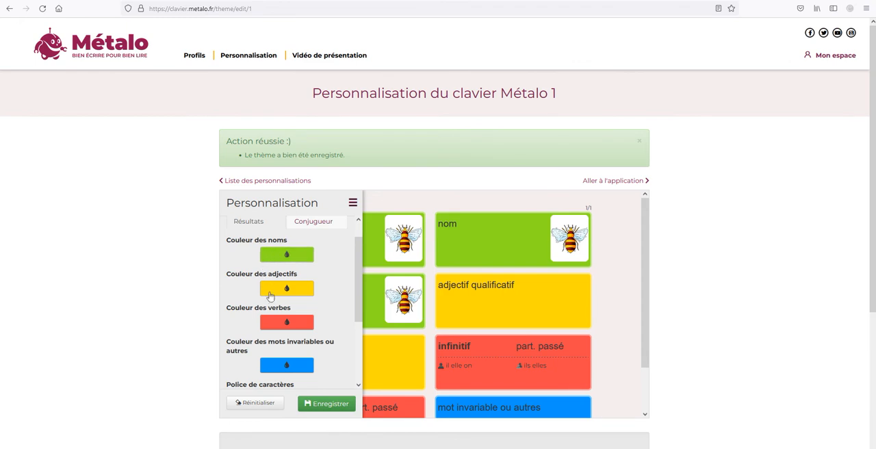
pyautogui.moveTo(359, 290); pyautogui.dragTo(352, 331)
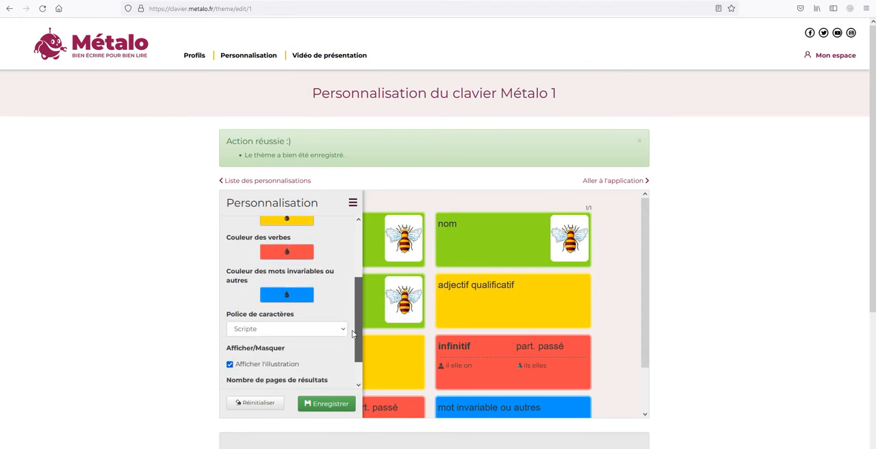
pyautogui.click(345, 330)
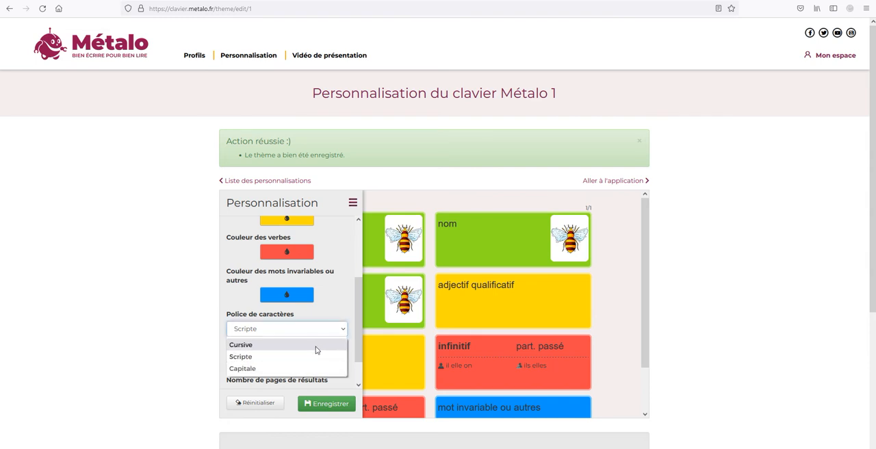
pyautogui.click(316, 346)
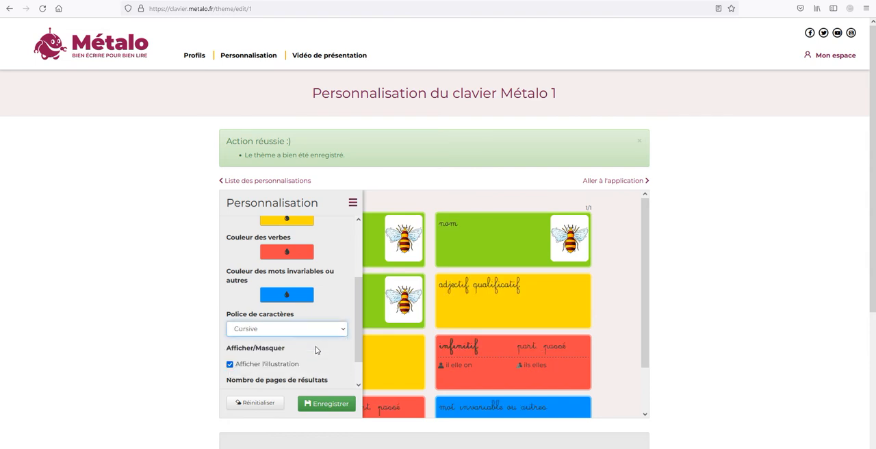
pyautogui.click(353, 203)
# - Try the Capitale font for the results page and preview the word cards
pyautogui.click(238, 202)
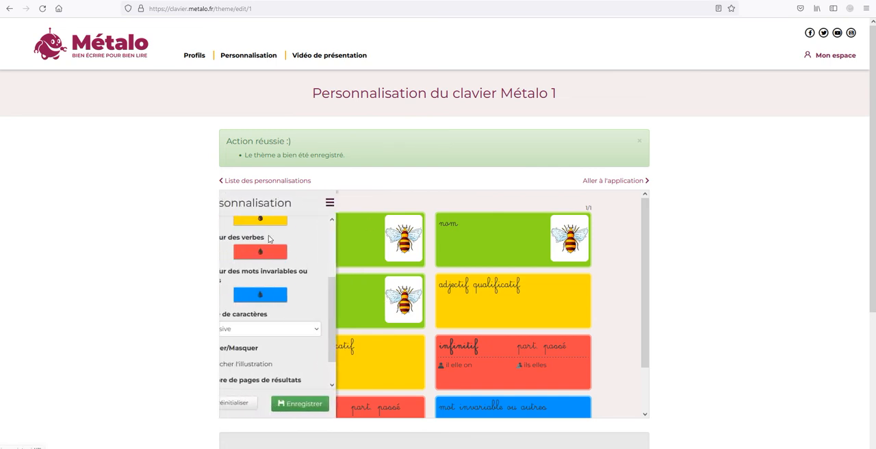
pyautogui.click(345, 333)
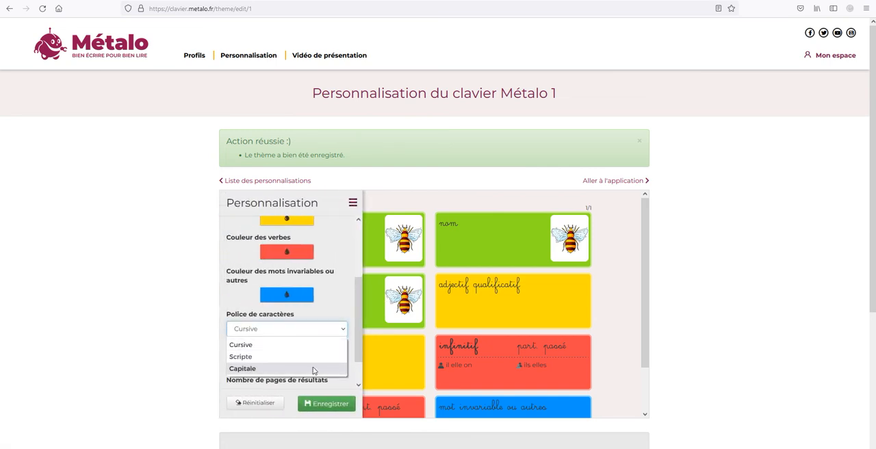
pyautogui.click(313, 367)
pyautogui.click(353, 203)
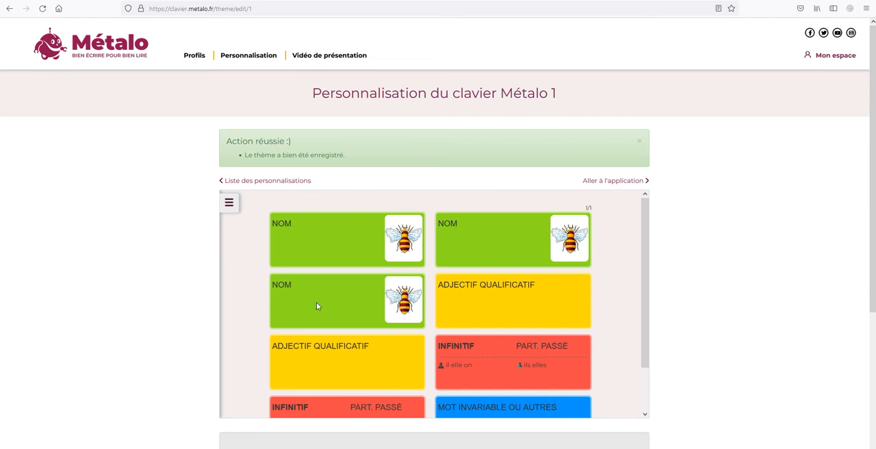
# - Set the results page font to Scripte and save the theme
pyautogui.click(230, 203)
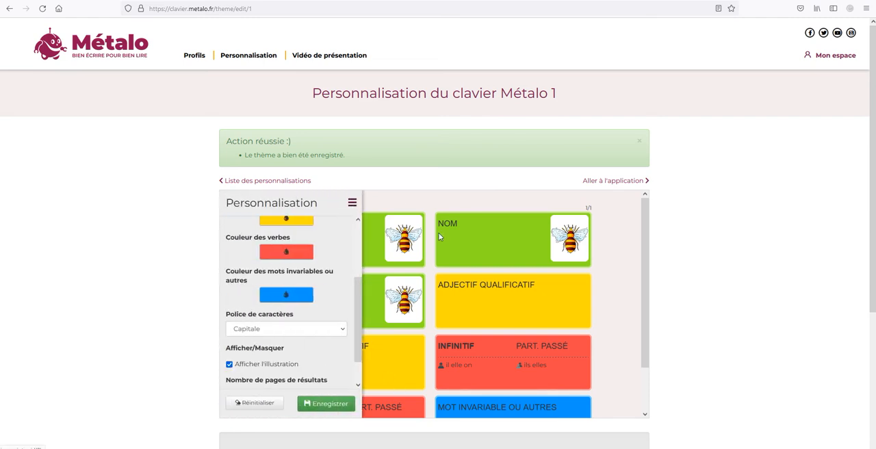
pyautogui.click(345, 331)
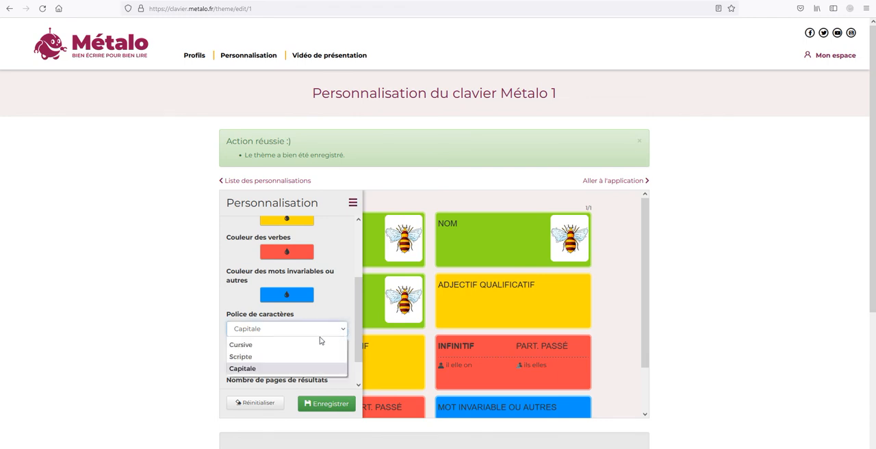
pyautogui.click(305, 356)
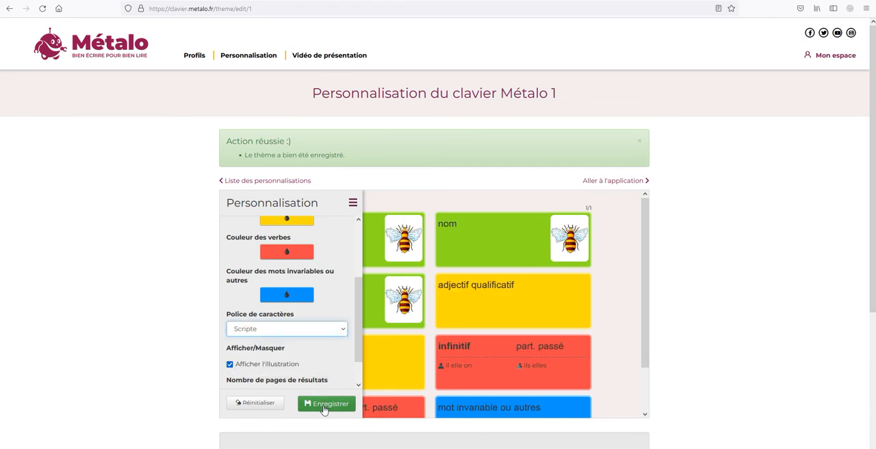
pyautogui.click(326, 406)
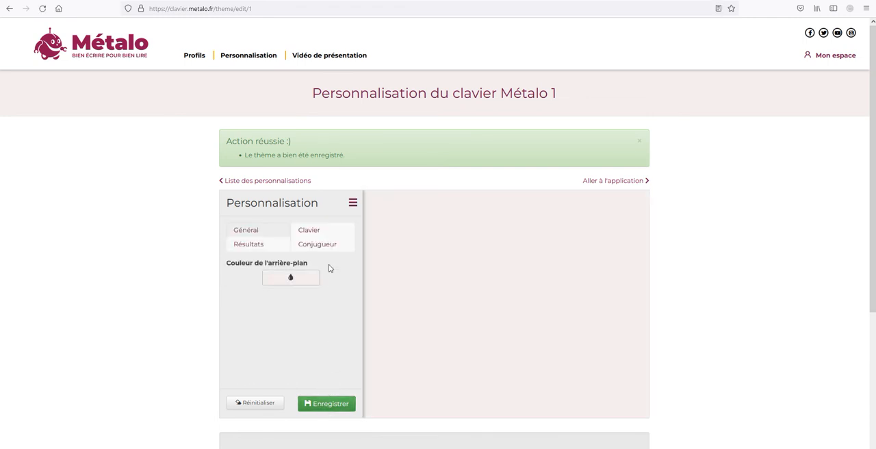
# - Open the conjugator settings to preview the verb table, and switch the student-interface conjugator off and back on
pyautogui.click(320, 246)
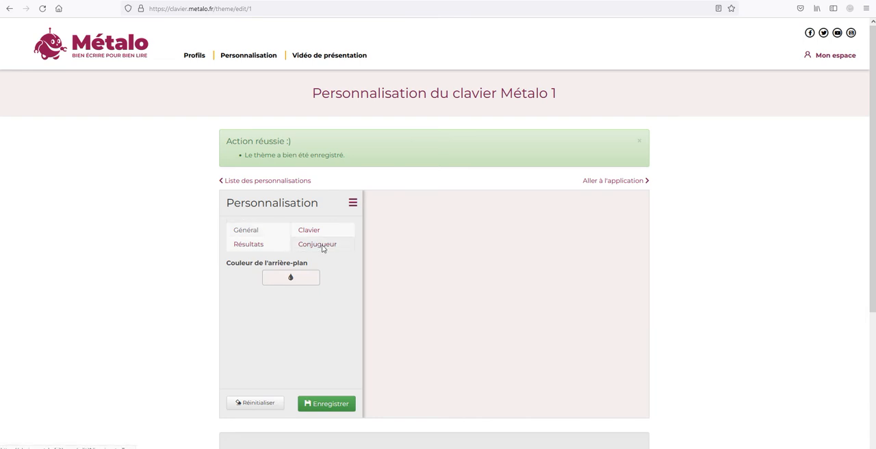
pyautogui.click(351, 204)
pyautogui.click(230, 203)
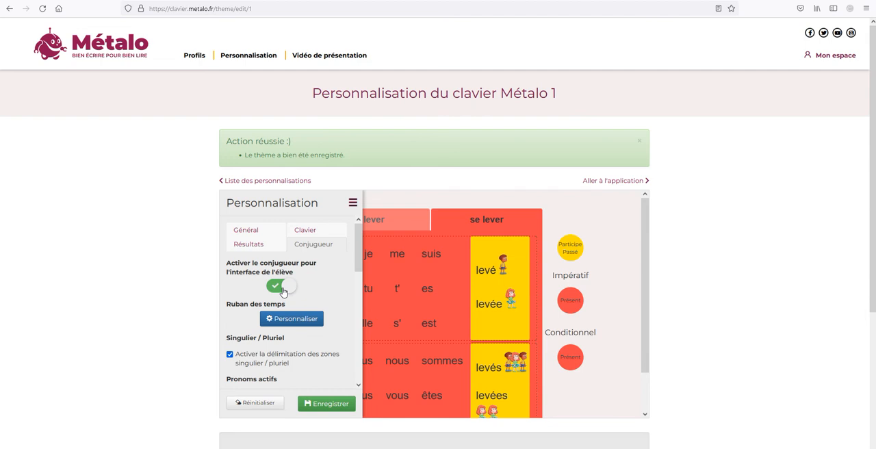
pyautogui.click(283, 291)
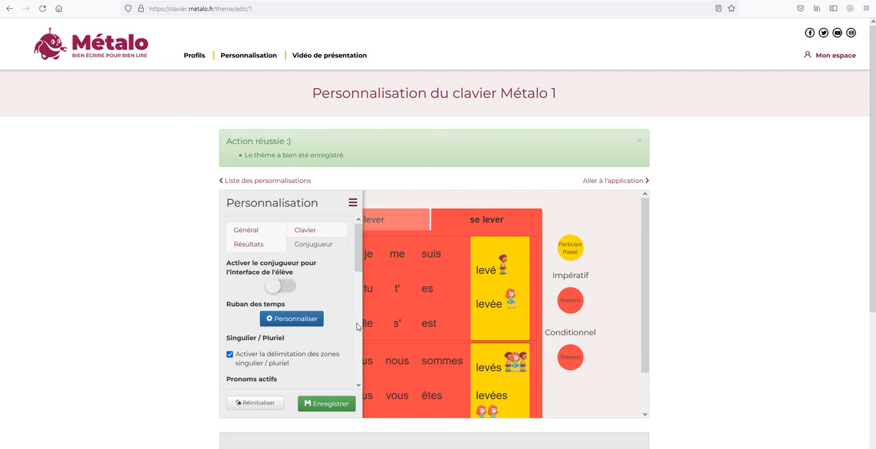
pyautogui.click(287, 288)
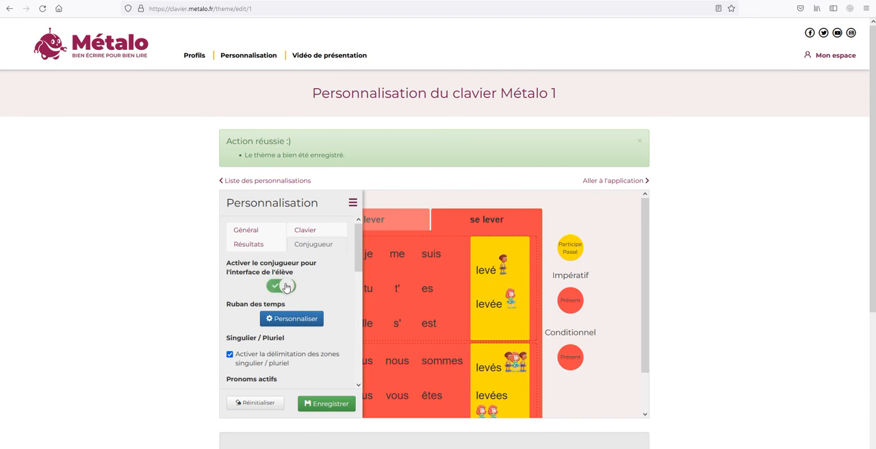
# - Configure the tense ribbon to keep only the Indicatif Présent active, disabling every other Indicatif, Impératif and Conditionnel tense
pyautogui.click(297, 320)
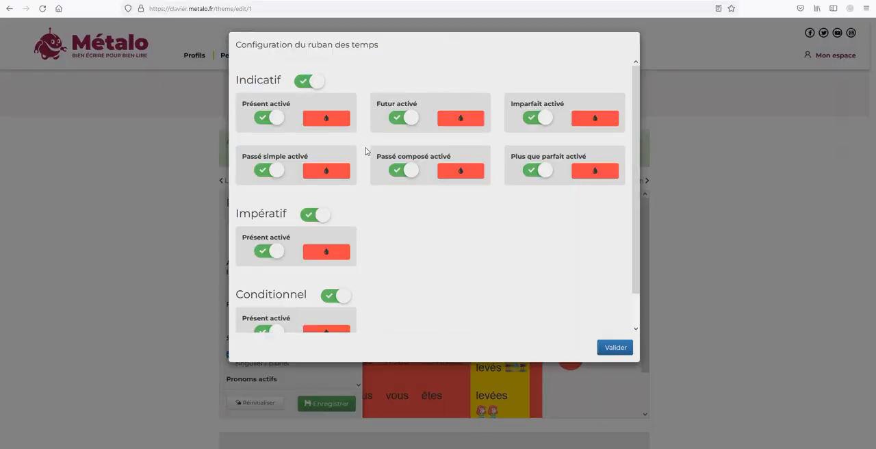
pyautogui.click(304, 82)
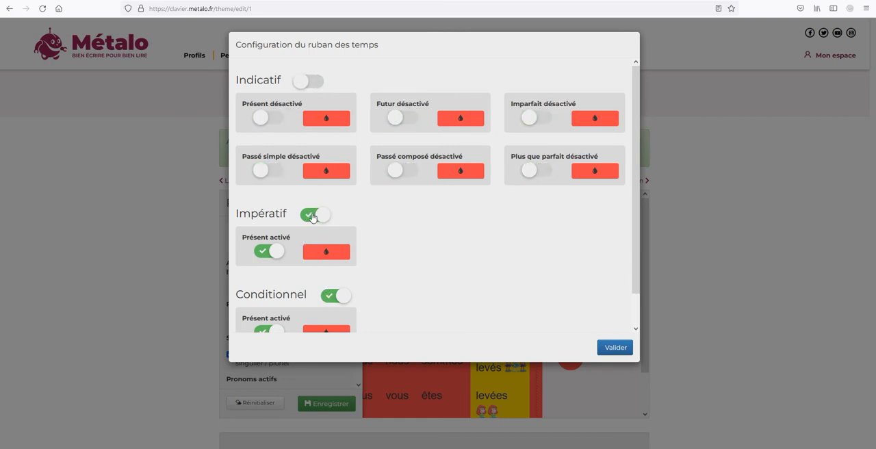
pyautogui.click(304, 218)
pyautogui.click(326, 297)
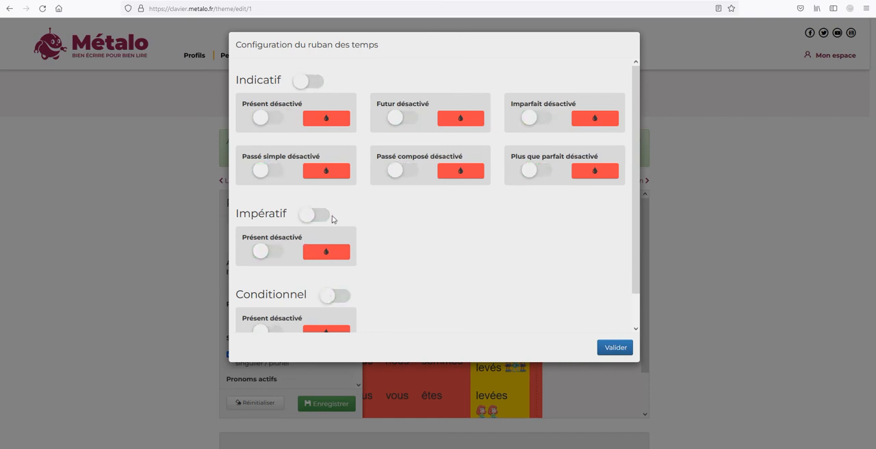
pyautogui.click(273, 120)
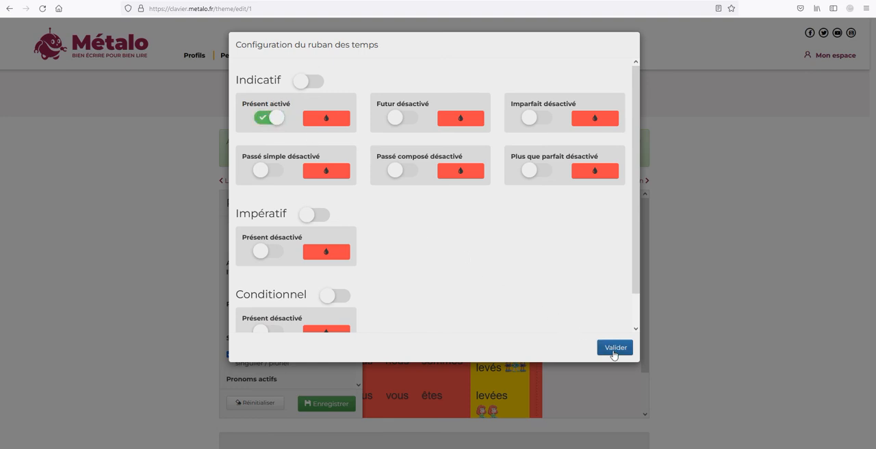
pyautogui.click(614, 350)
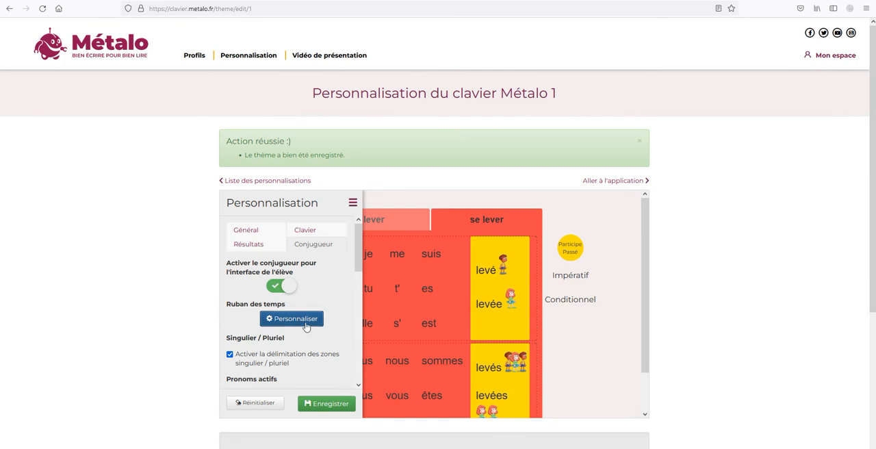
# - Deactivate the pronouns tu, il, nous, vous and ils in the conjugator, keeping only je active
pyautogui.scroll(-3, 306, 325)
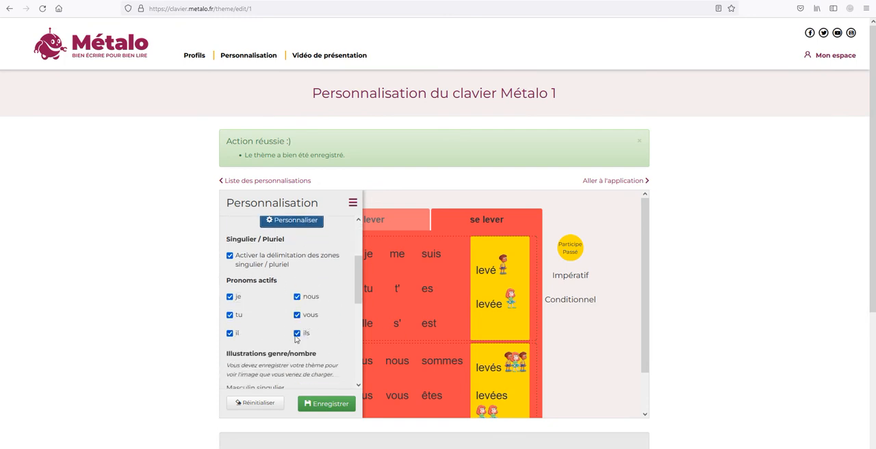
pyautogui.click(230, 315)
pyautogui.click(231, 333)
pyautogui.click(298, 296)
pyautogui.click(297, 315)
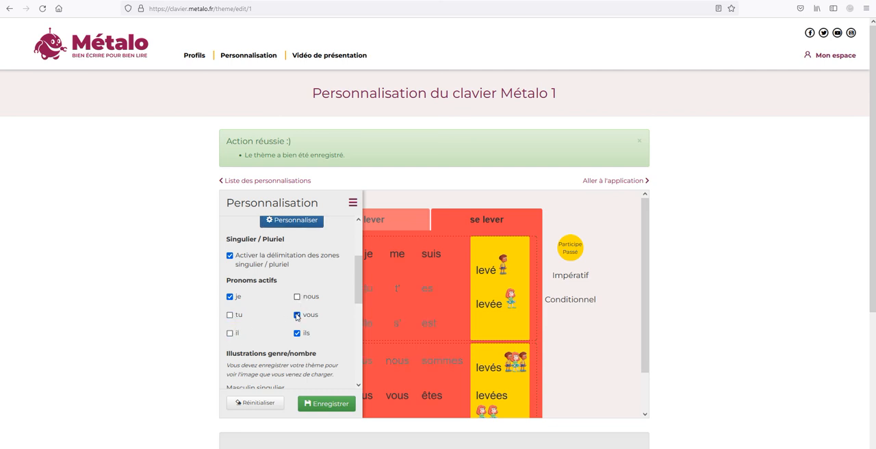
pyautogui.click(297, 333)
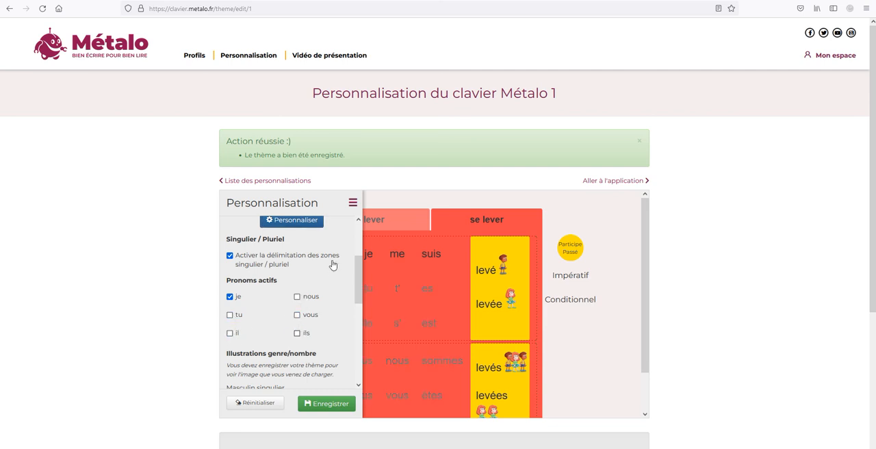
# - Preview the full conjugation table with the reduced tenses and pronouns, and save the theme
pyautogui.click(353, 203)
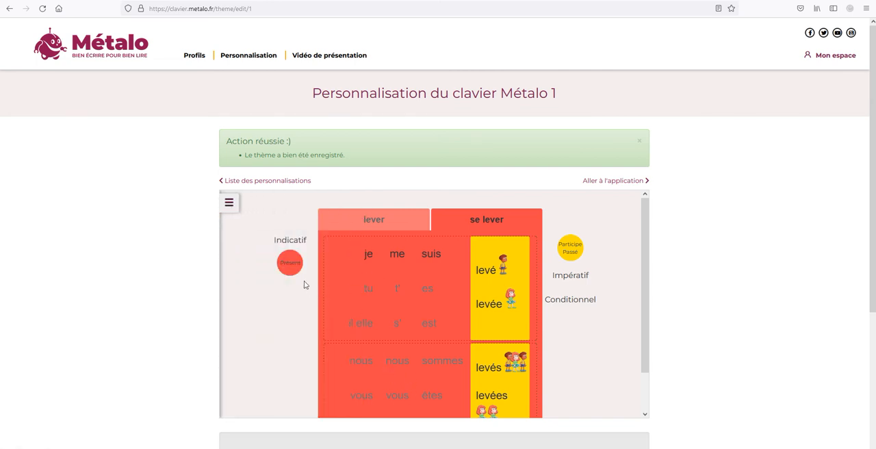
pyautogui.click(230, 202)
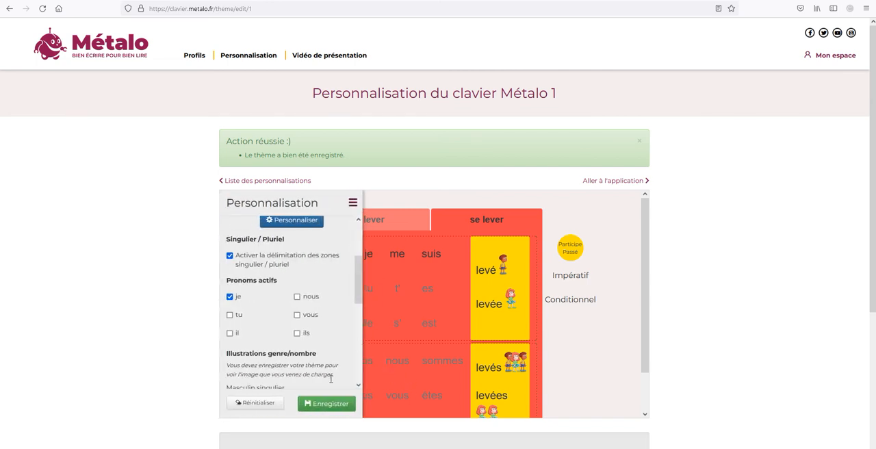
pyautogui.click(329, 406)
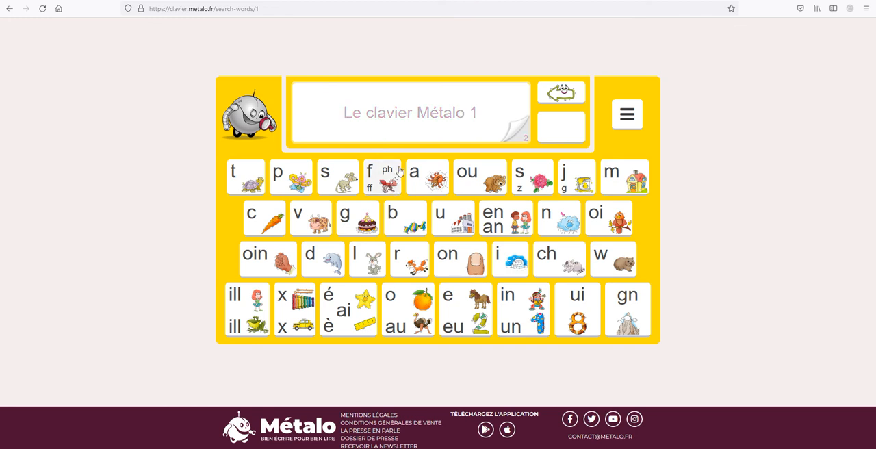
# - Search for words with the sounds r, ou and l on the Métalo 1 keyboard and open the verb rouler
pyautogui.click(415, 258)
pyautogui.click(469, 190)
pyautogui.click(369, 256)
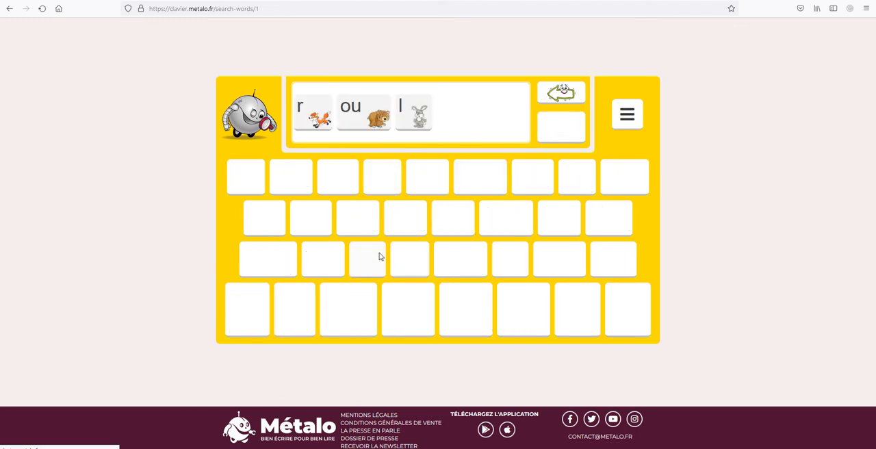
pyautogui.click(329, 240)
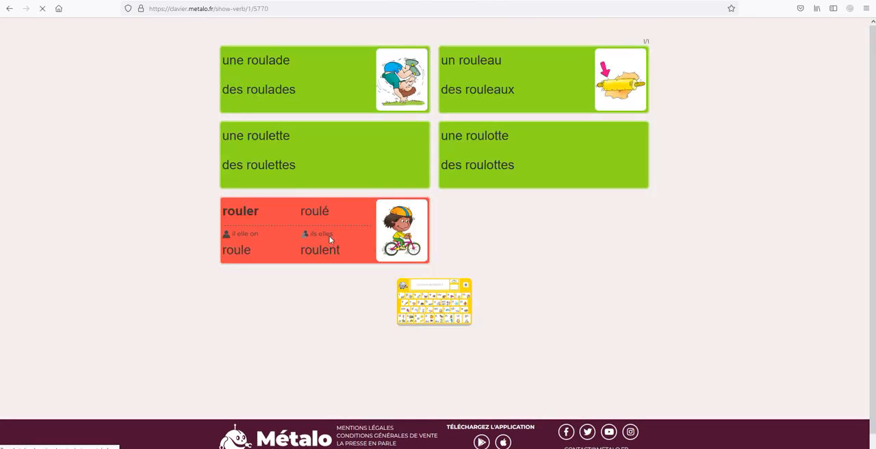